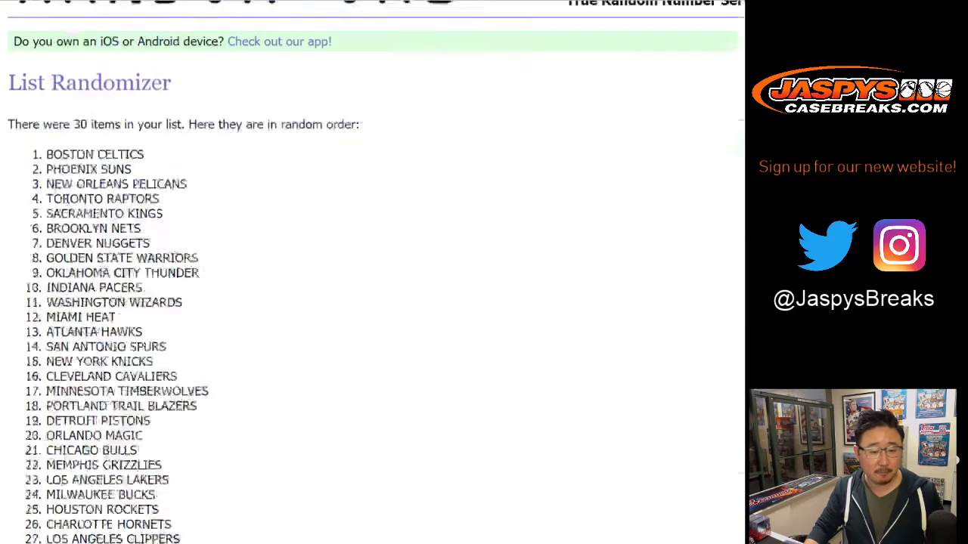
Step: Randomize the list of 30 NBA teams three more times
left_click(34, 446)
scroll(35, 446, "down", 5)
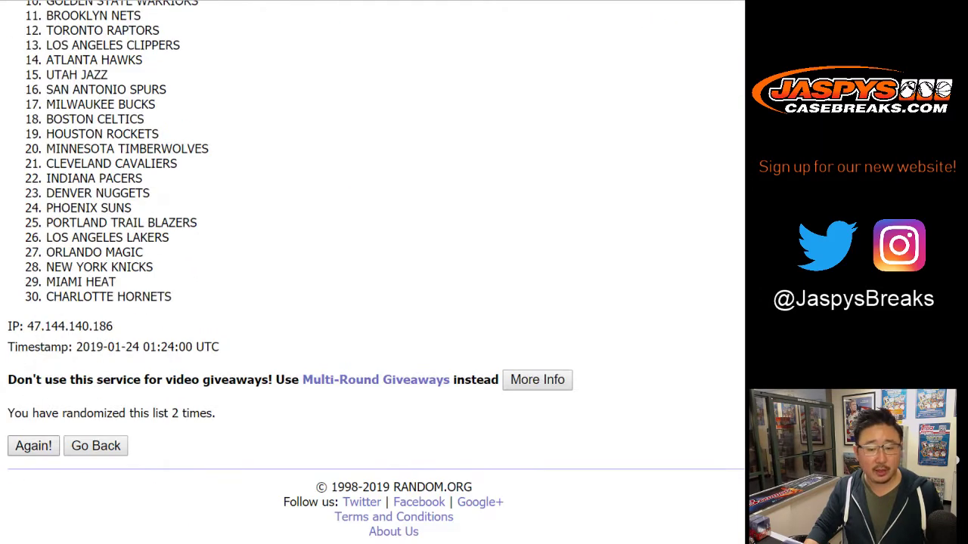
left_click(33, 445)
scroll(33, 445, "down", 5)
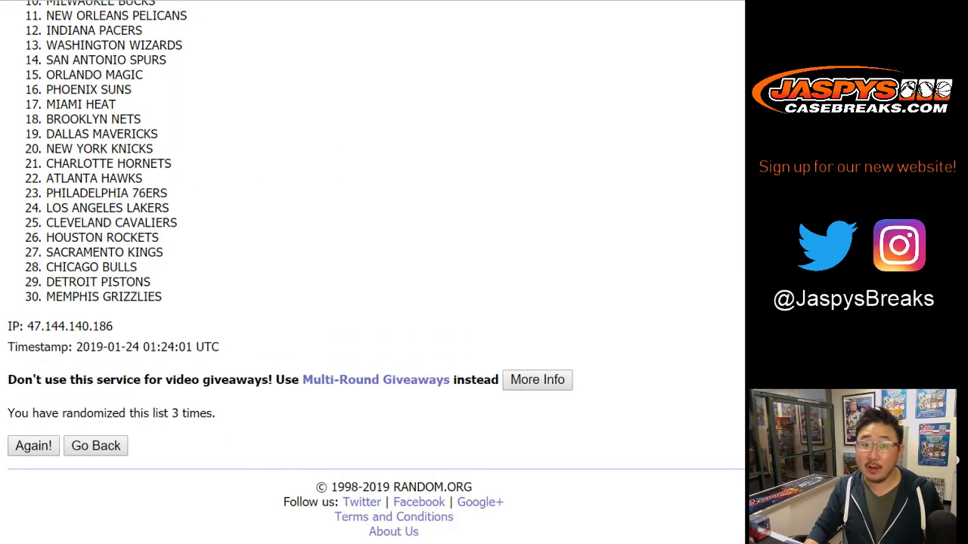
left_click(33, 445)
scroll(33, 445, "down", 5)
Step: Copy the randomized team names, switch to the Google Sheets spreadsheet and paste them into column B from B1
scroll(34, 445, "up", 5)
left_click_drag(53, 258, 180, 296)
key("ctrl+c")
left_click(56, 273)
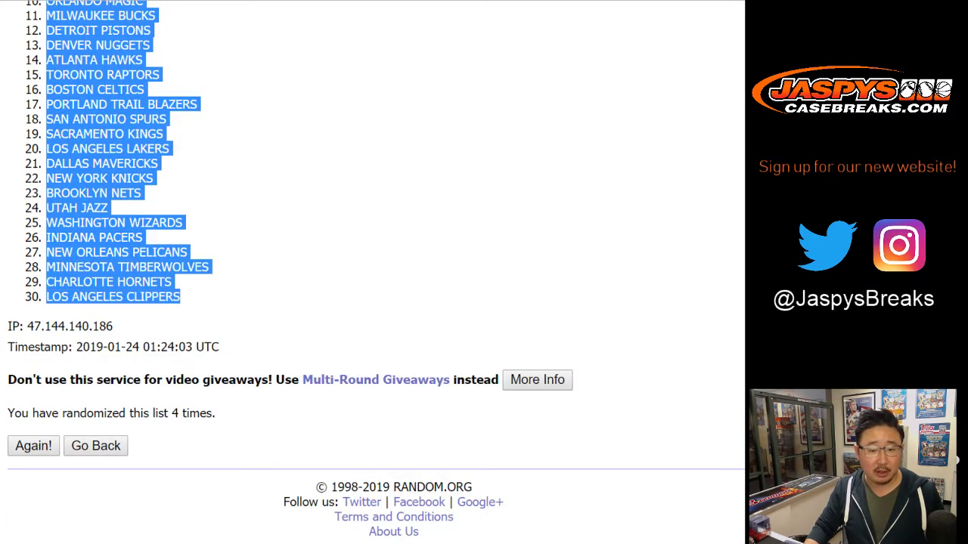
key("alt+Tab")
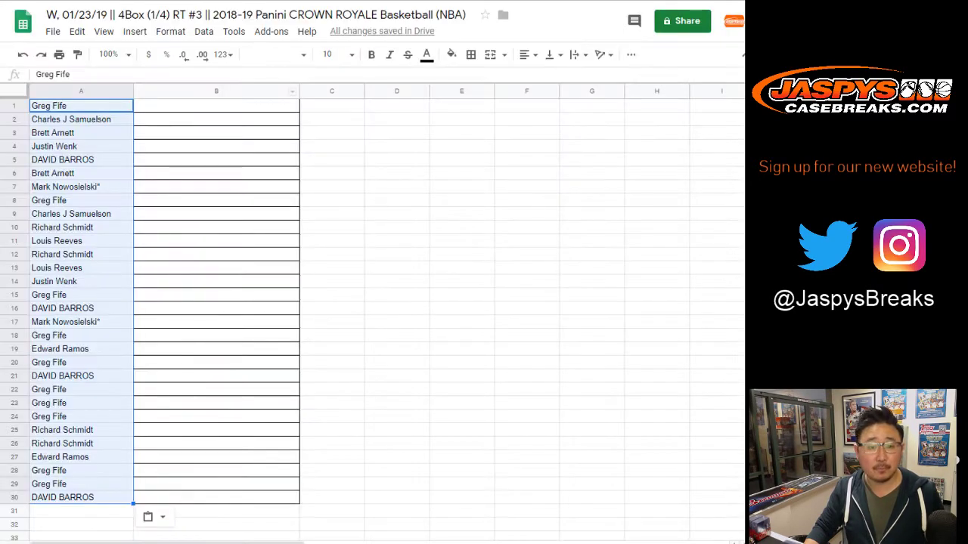
right_click(185, 107)
left_click(220, 162)
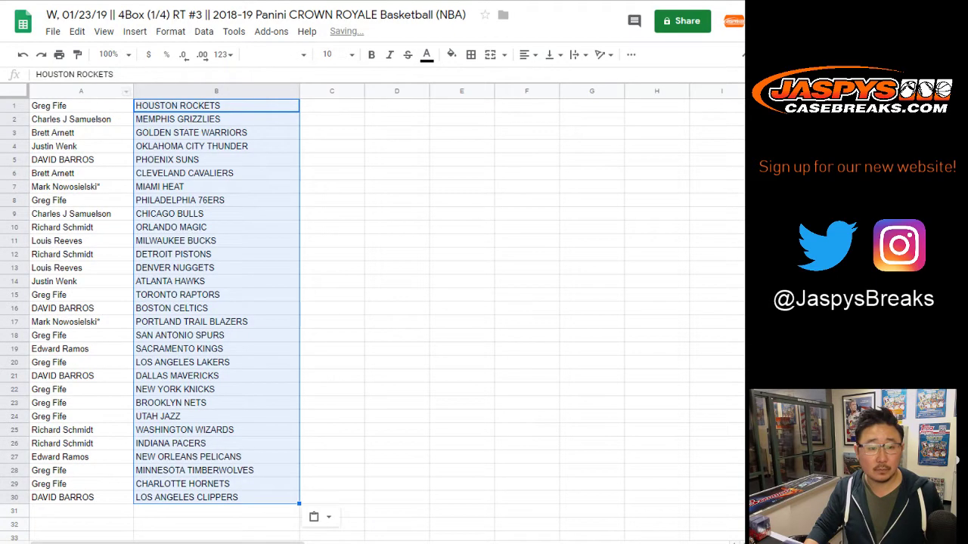
Step: Set the whole sheet's font to Helvetica at size 14 and fit column A's width to its contents
key("ctrl+a")
left_click(276, 54)
left_click(332, 110)
left_click(333, 55)
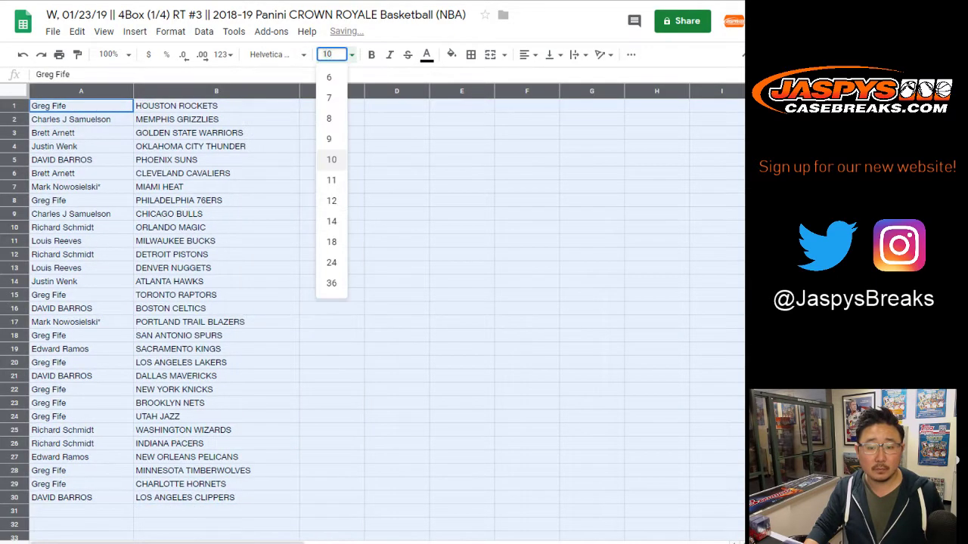
left_click(331, 222)
double_click(133, 91)
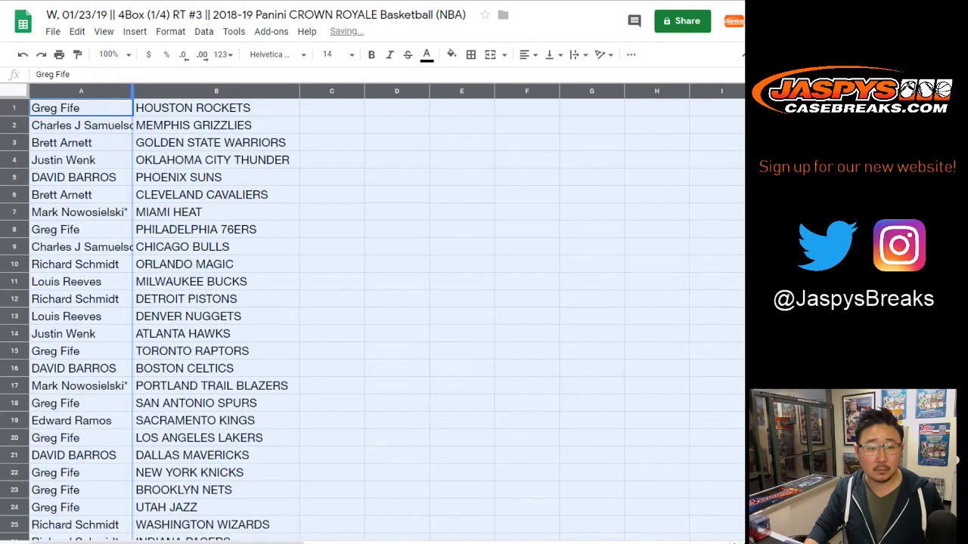
Step: Enlarge the sheet view to 150% for reading out the pairings
left_click(110, 54)
type("85")
key("Return")
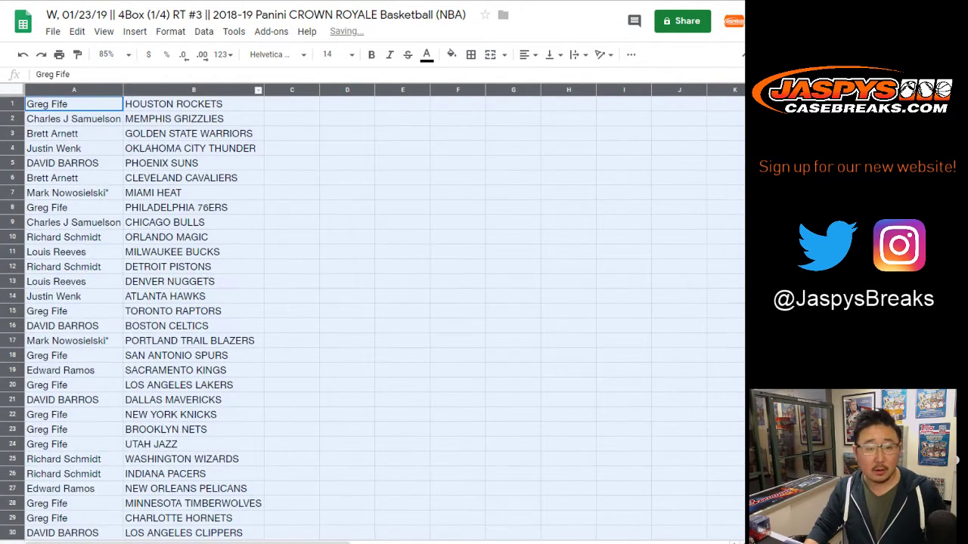
type("150")
key("Return")
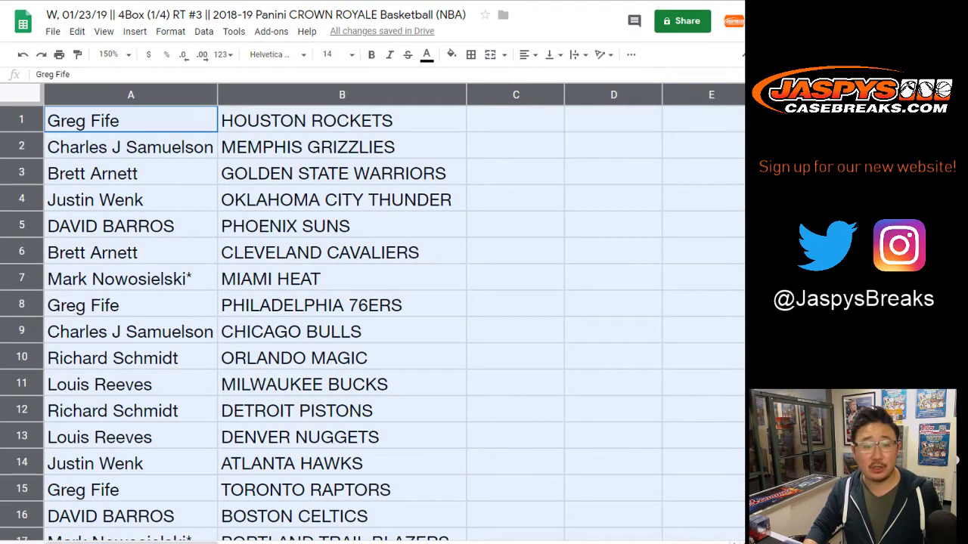
Step: Review the participant and team pairings in rows 2 to 7, highlighting row 17 together with row 7
left_click(21, 146)
left_click(22, 173)
left_click(21, 199)
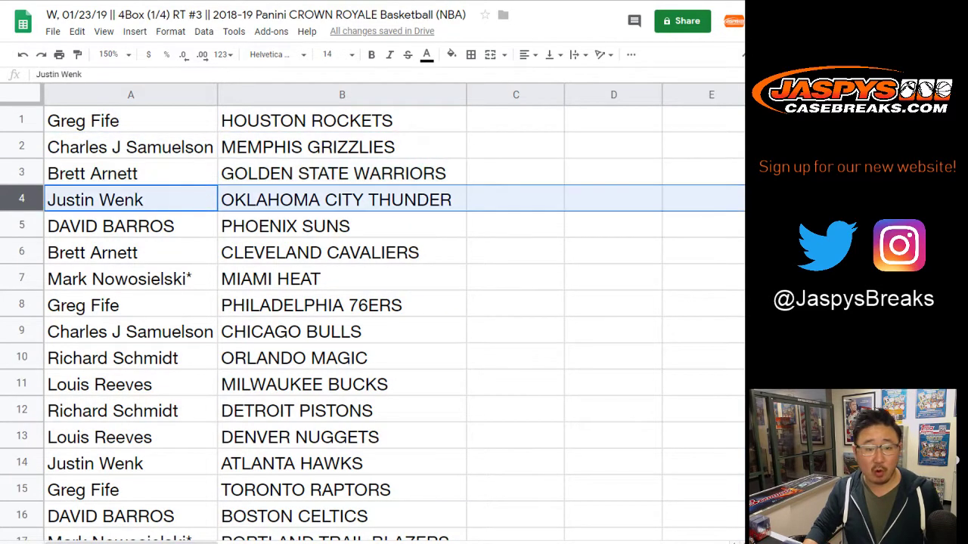
left_click(21, 226)
left_click(21, 252)
scroll(21, 251, "down", 1)
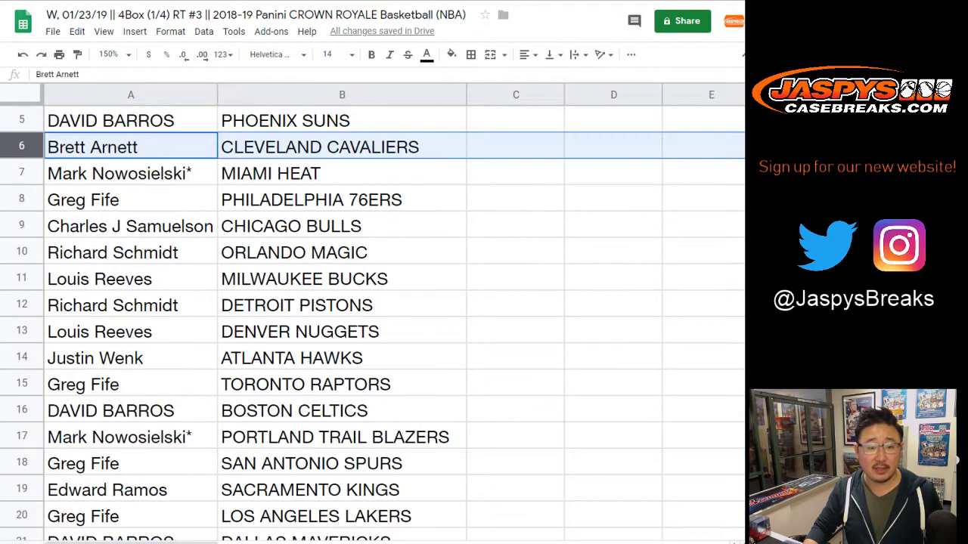
left_click(21, 172)
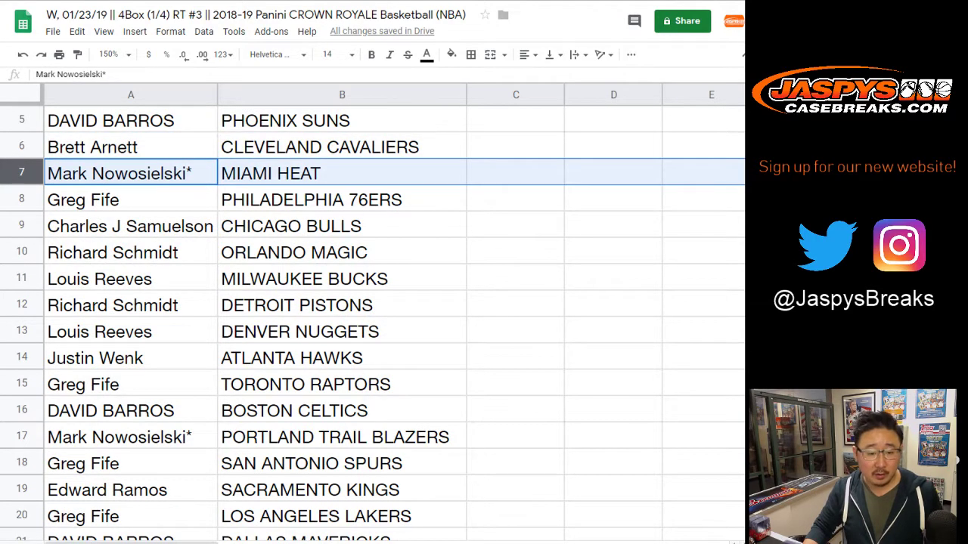
left_click(22, 436, "ctrl")
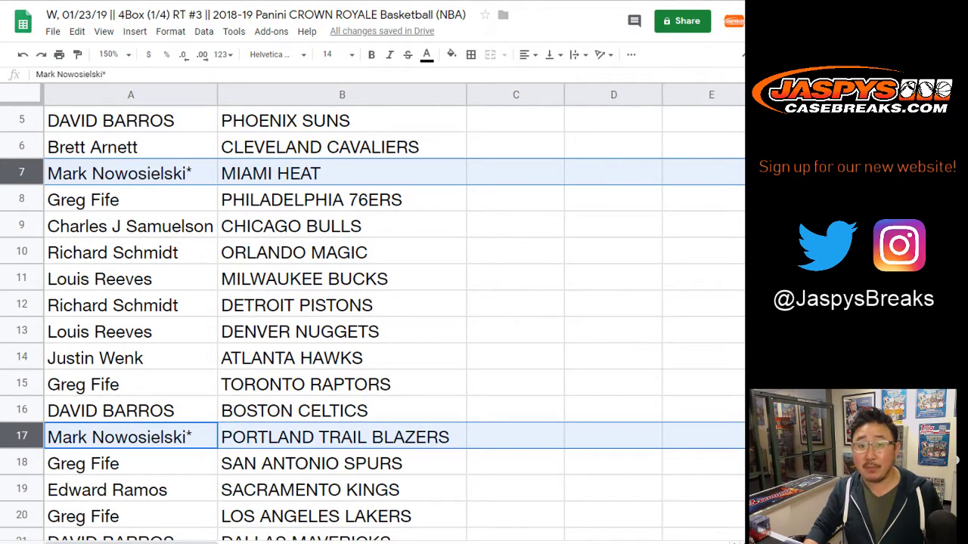
Step: Review the participant and team pairings in rows 8 to 16, highlighting each row in turn
left_click(21, 198)
left_click(22, 225)
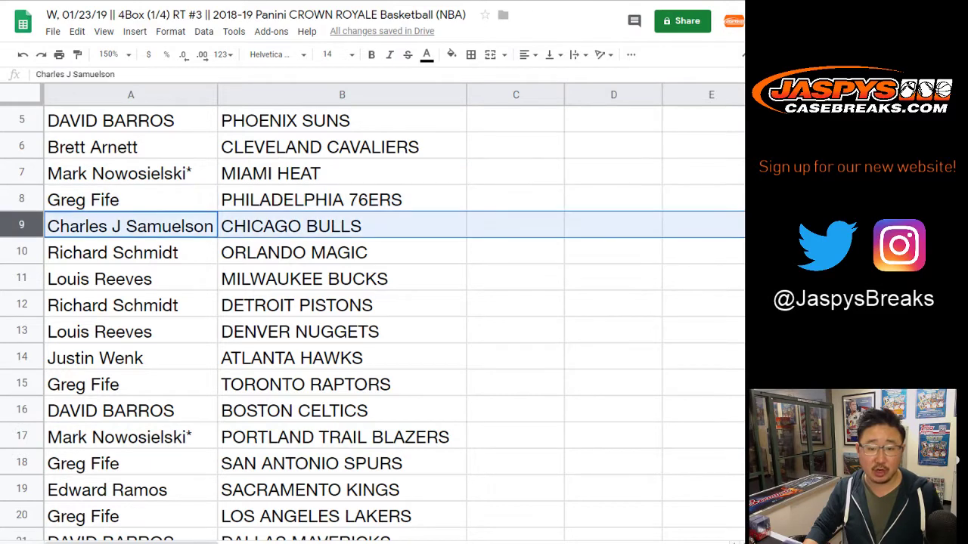
left_click(21, 252)
left_click(22, 278)
left_click(21, 304)
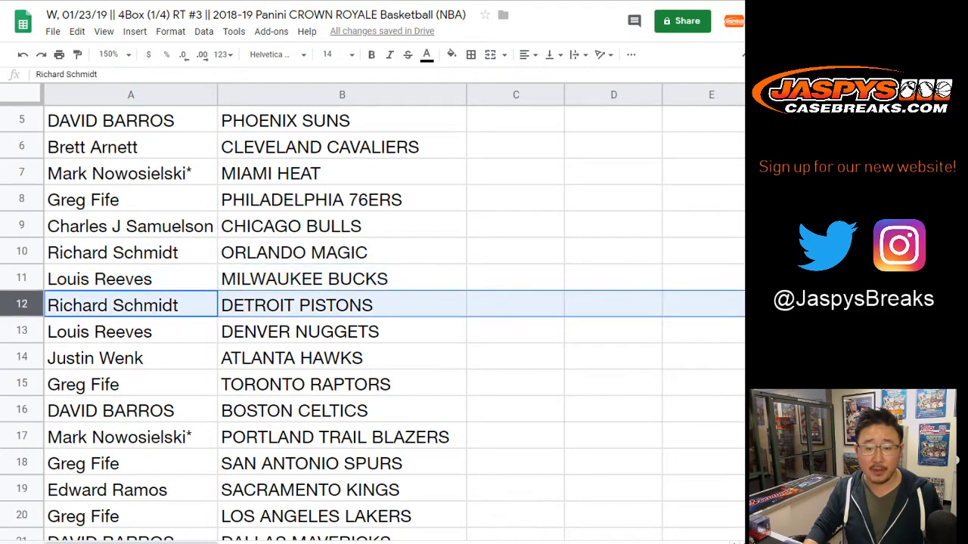
left_click(21, 331)
scroll(21, 331, "down", 2)
left_click(21, 252)
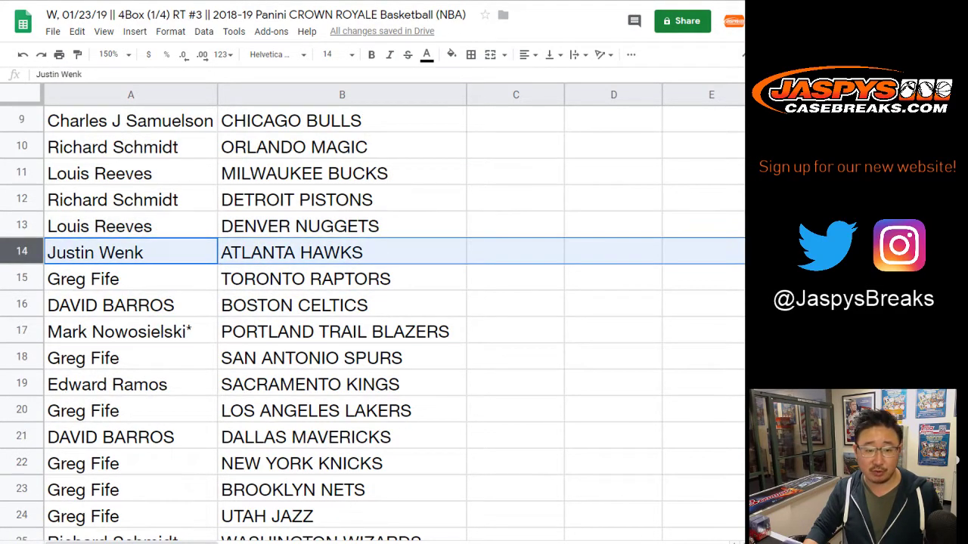
scroll(21, 252, "down", 1)
left_click(22, 225)
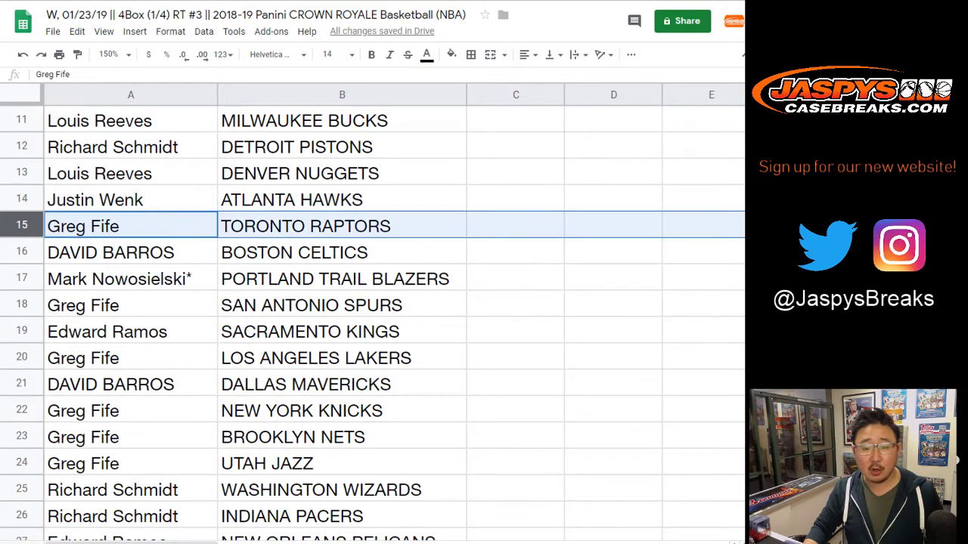
left_click(21, 252)
scroll(21, 251, "down", 2)
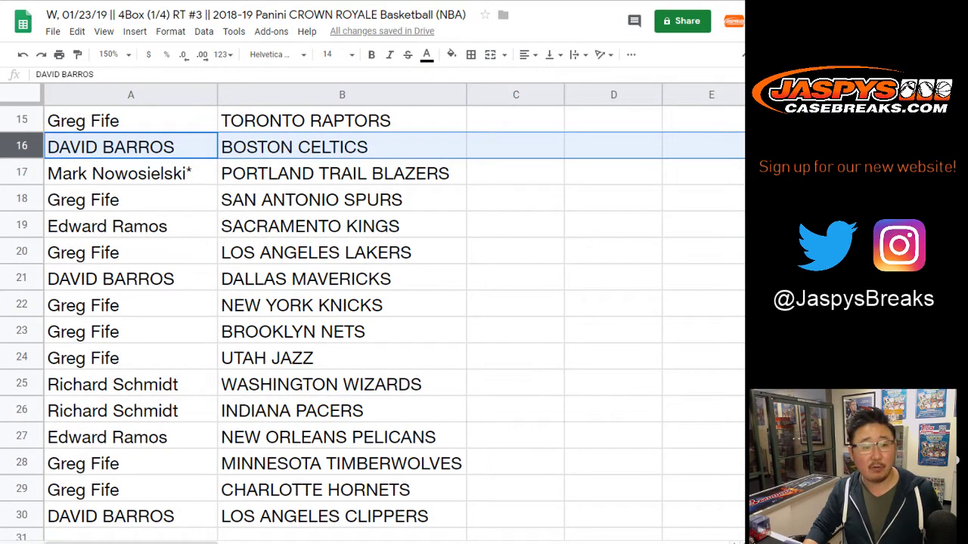
Step: Review the pairings in rows 18 to 30, highlighting neighbouring rows of the same participant together
left_click(21, 199)
left_click(22, 225)
left_click(22, 251)
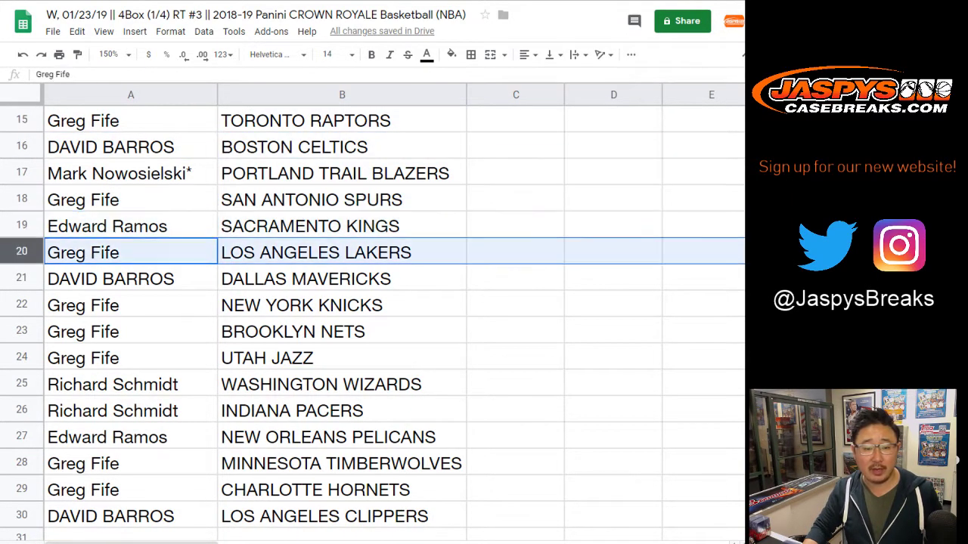
left_click(21, 278)
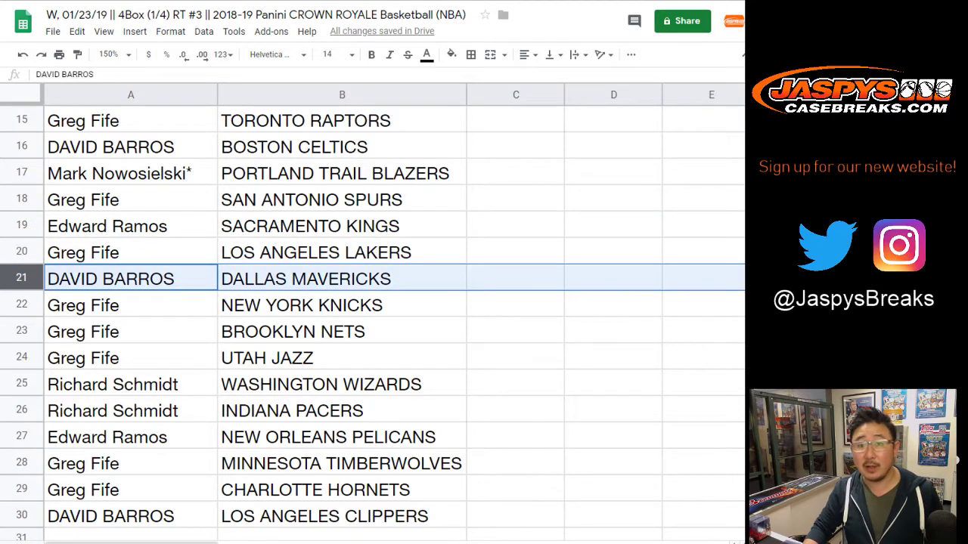
scroll(373, 318, "down", 2)
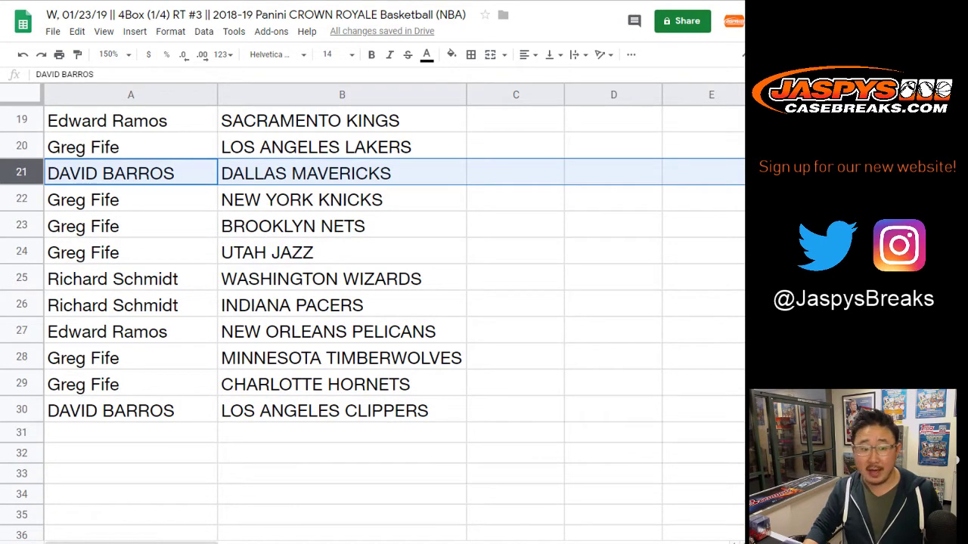
left_click_drag(21, 199, 21, 305)
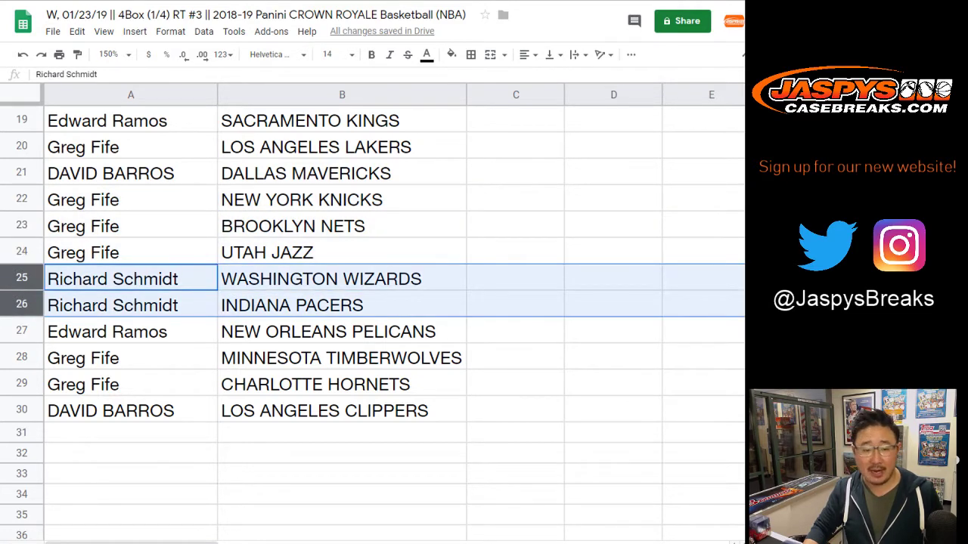
left_click(22, 330)
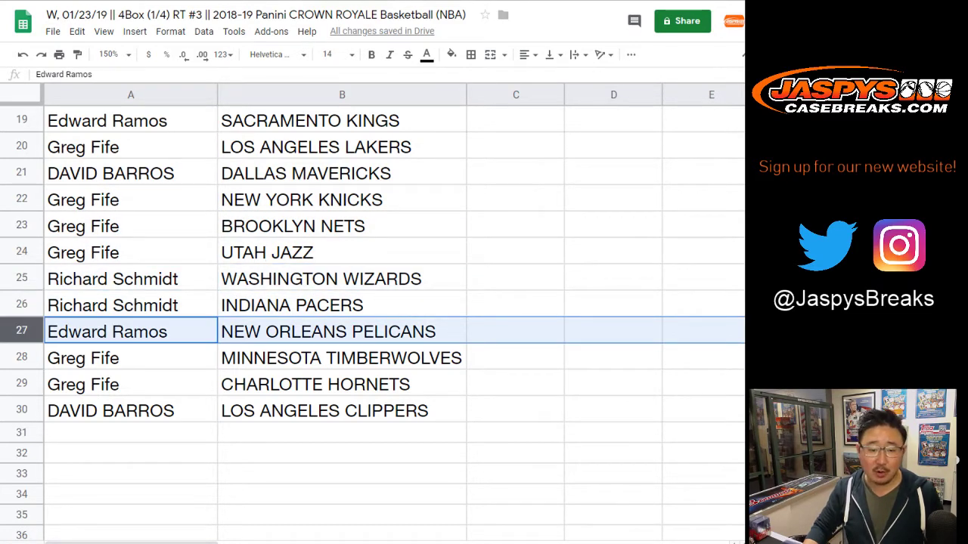
left_click_drag(21, 357, 21, 383)
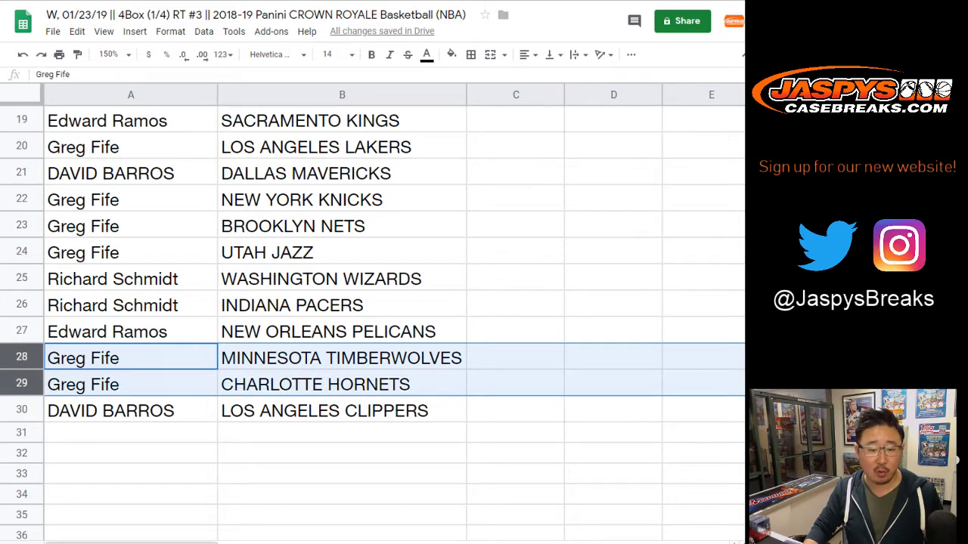
left_click(21, 410)
scroll(371, 302, "up", 6)
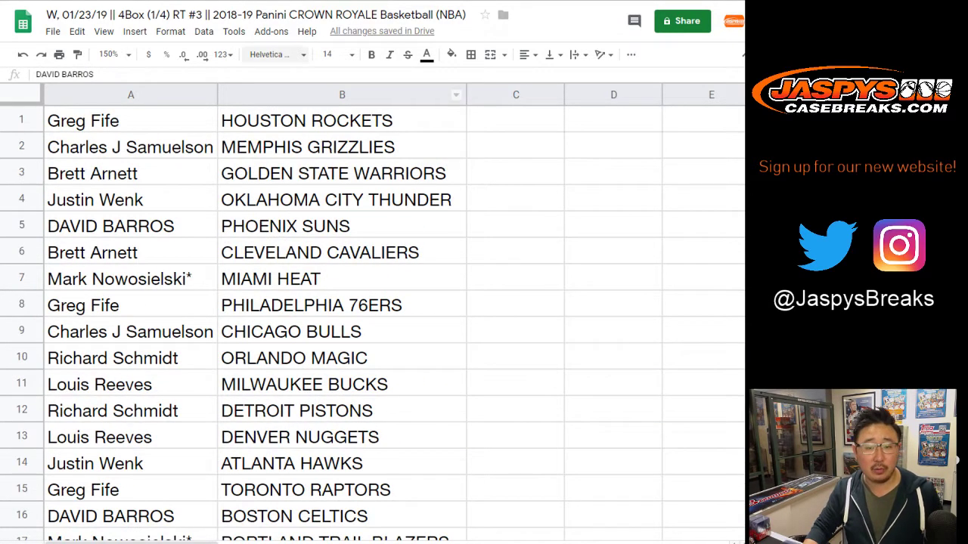
Step: Set the sheet zoom to 85% and sort the rows alphabetically by the team names in column B
left_click(109, 54)
type("85")
key("Return")
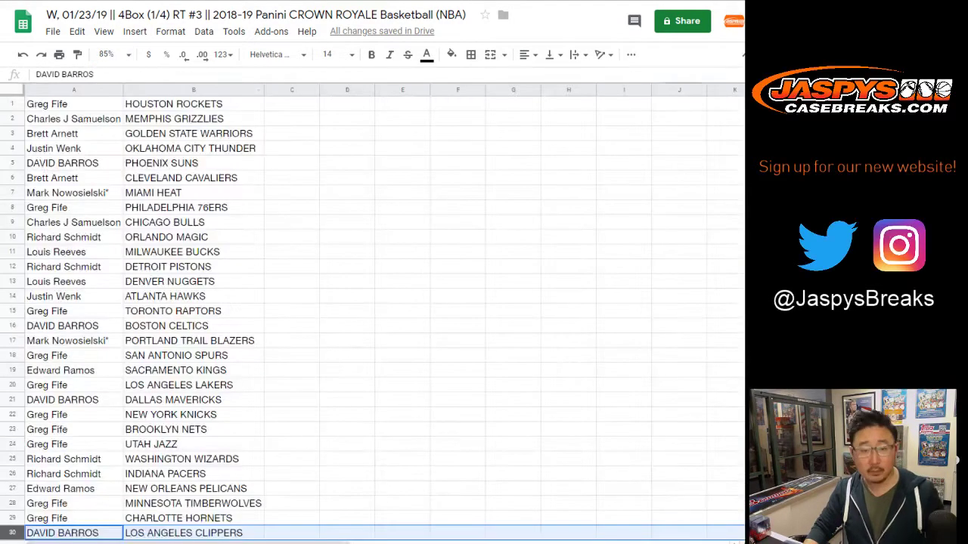
left_click(193, 89)
left_click(203, 31)
left_click(277, 54)
left_click(74, 105)
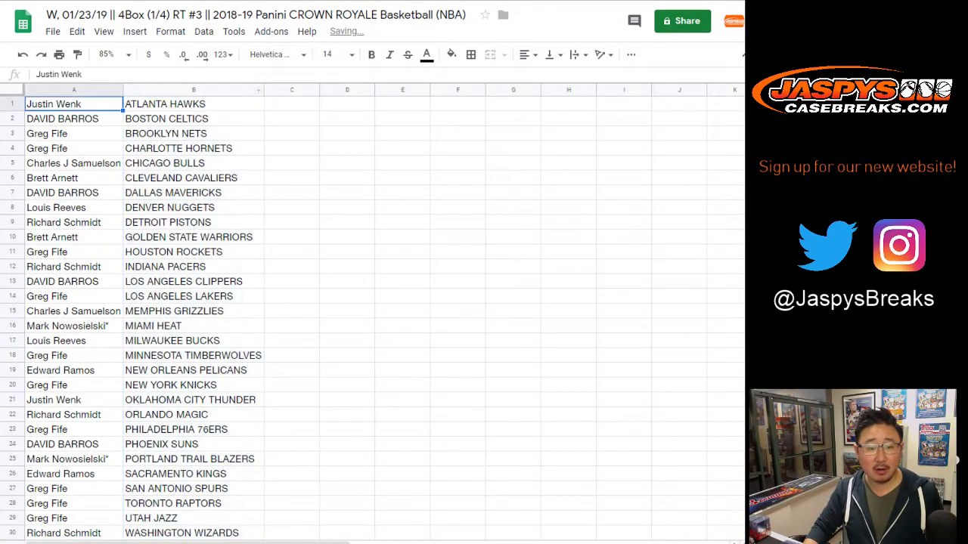
Step: Apply all borders to A1:B30 and centre the text horizontally
key("ctrl+a")
left_click(471, 55)
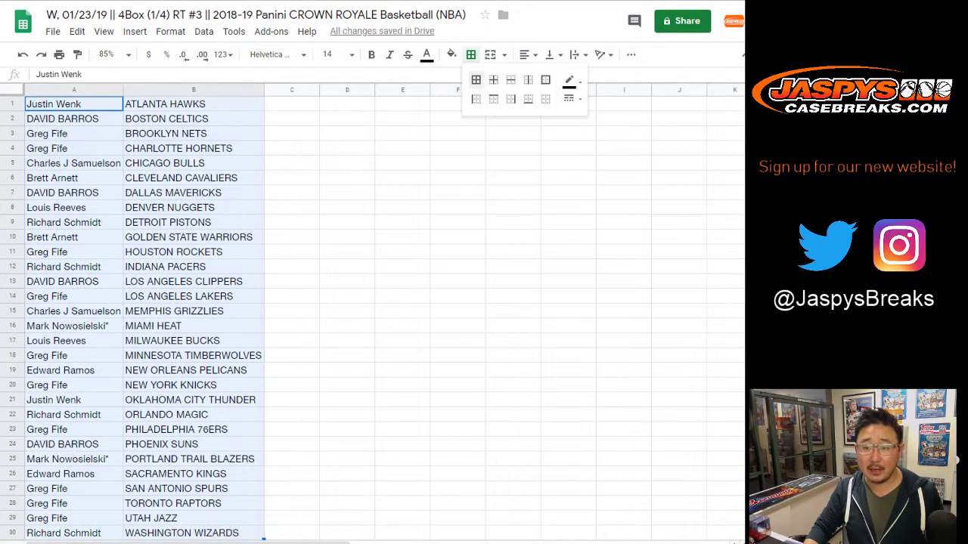
left_click(477, 79)
left_click(528, 55)
left_click(543, 76)
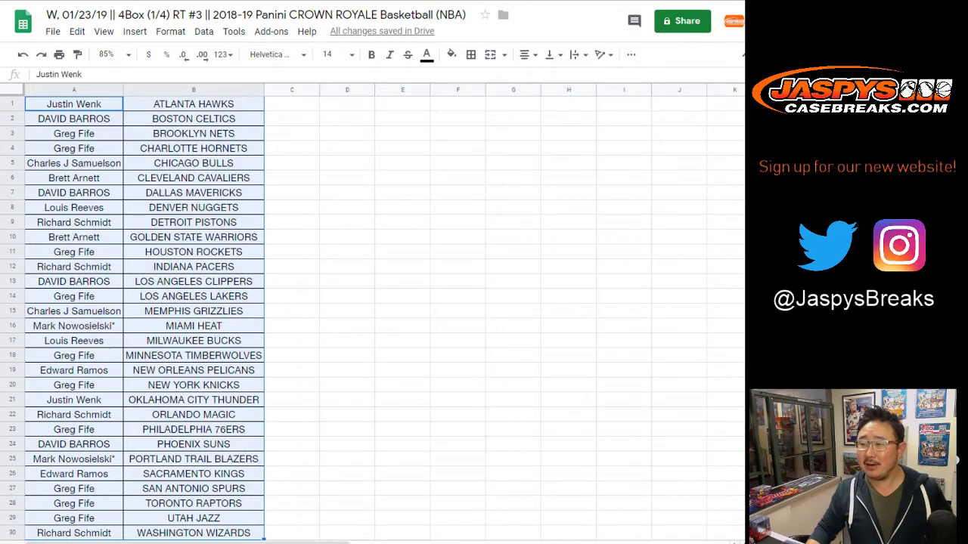
left_click(292, 104)
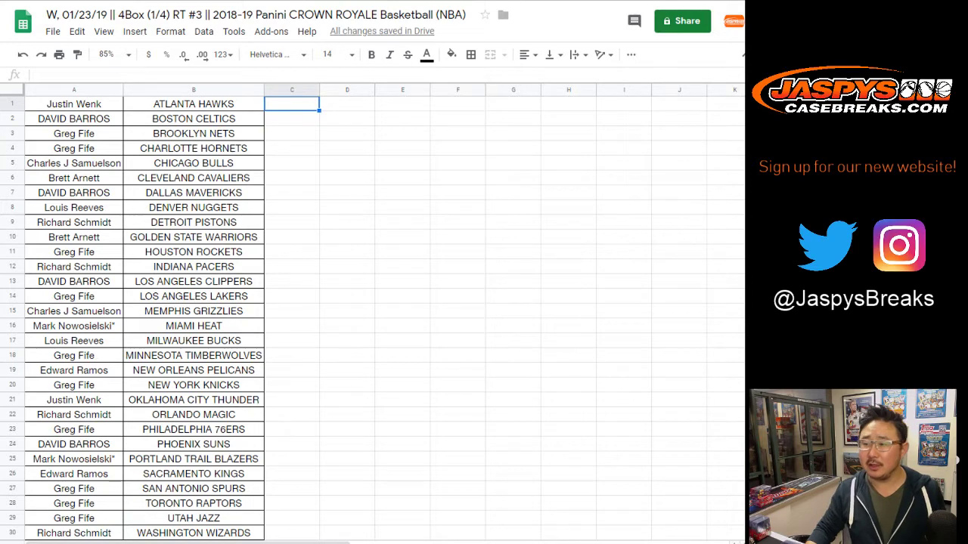
Step: Search the sheet for a participant's surname, highlight rows 9, 12, 22 and 30 plus the Phoenix Suns row, and close the search
key("ctrl+f")
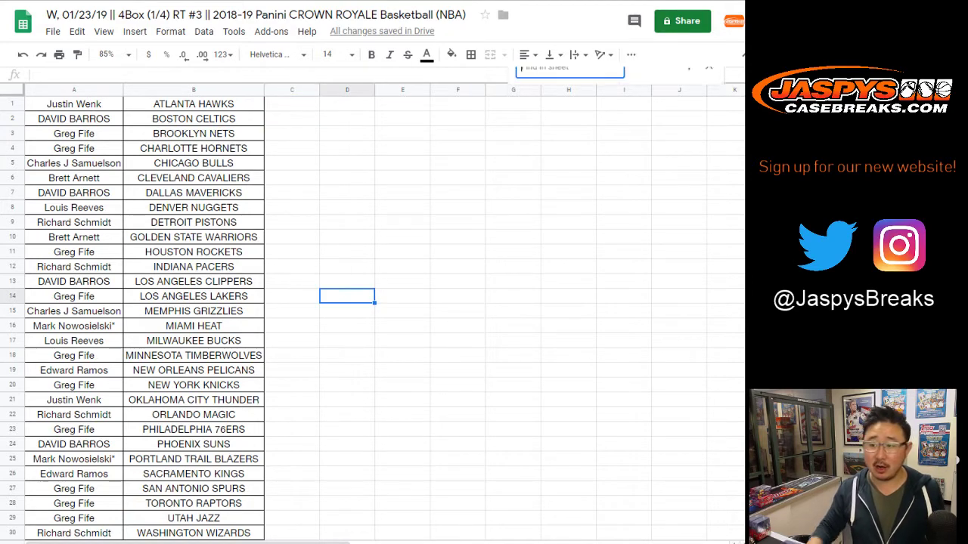
type("schmi")
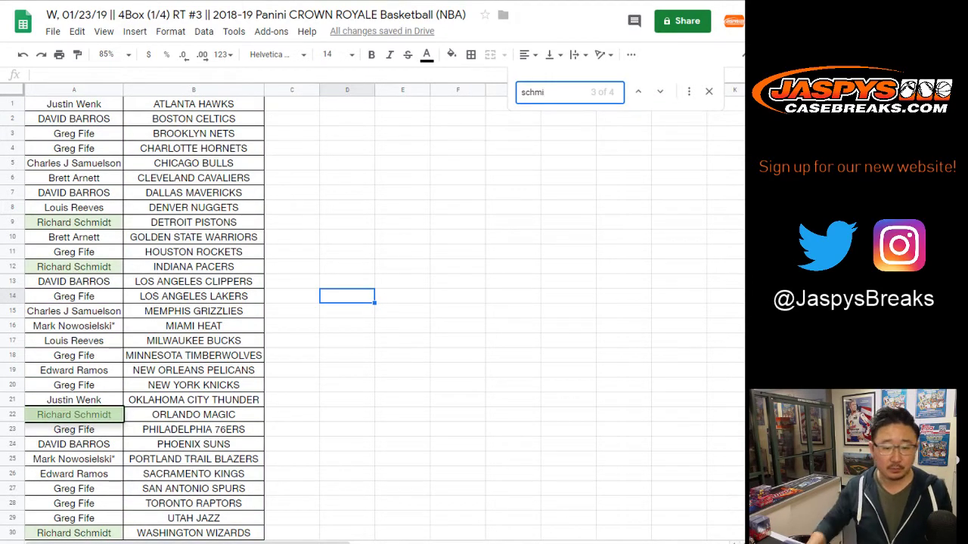
left_click(12, 222)
left_click(12, 267, "ctrl")
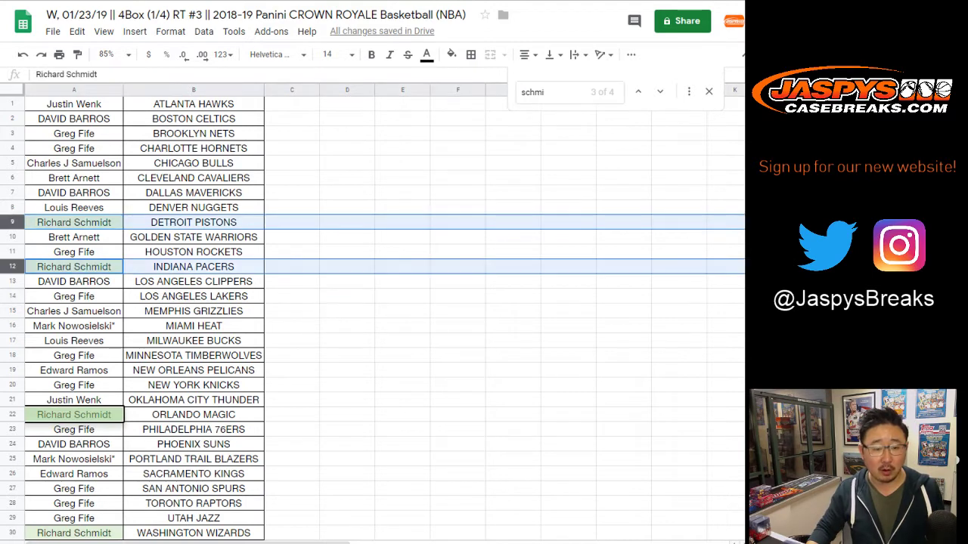
left_click(12, 414, "ctrl")
left_click(12, 533, "ctrl")
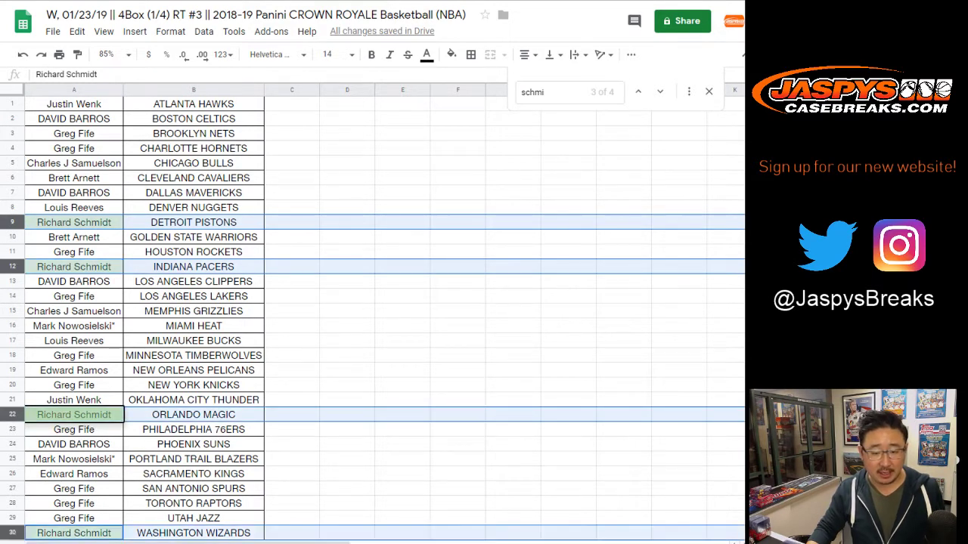
left_click(12, 445, "ctrl")
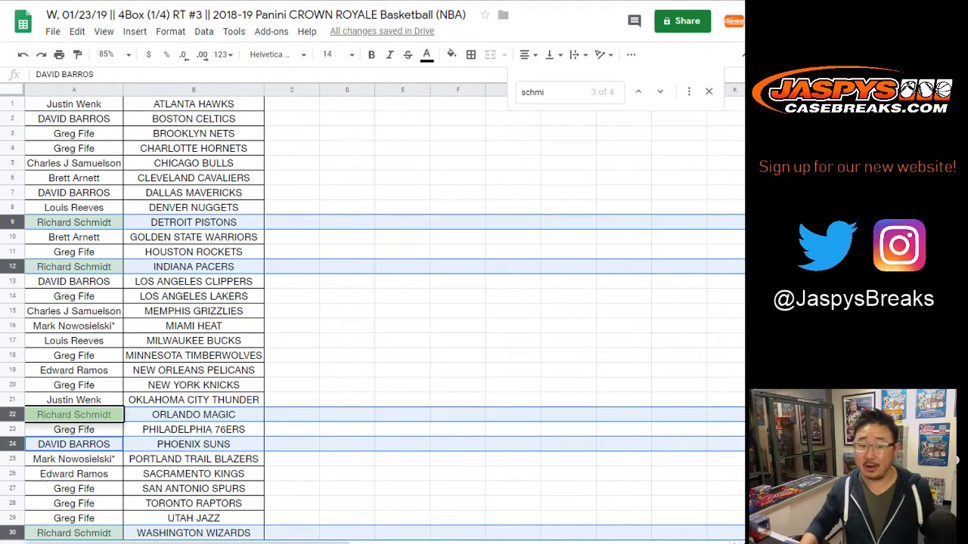
left_click(292, 104)
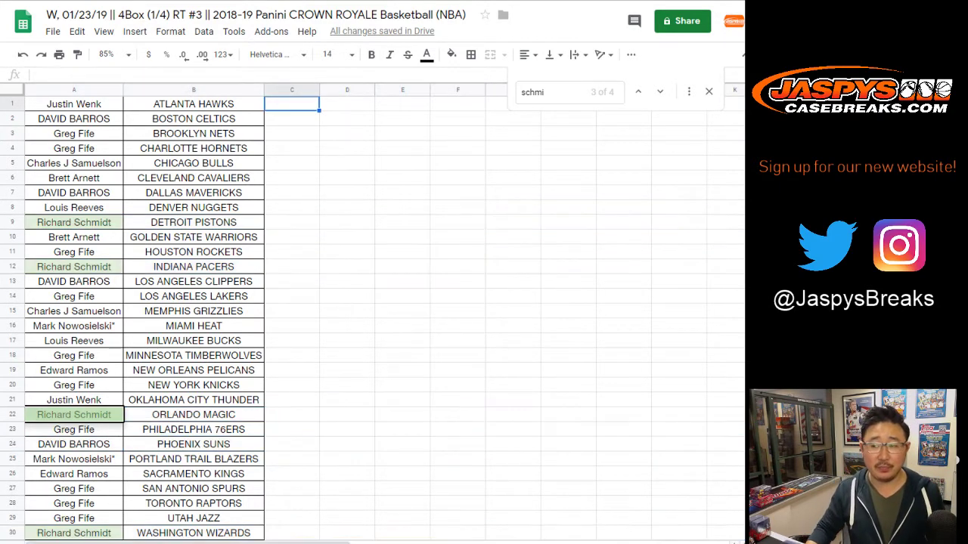
key("ctrl+f")
key("Escape")
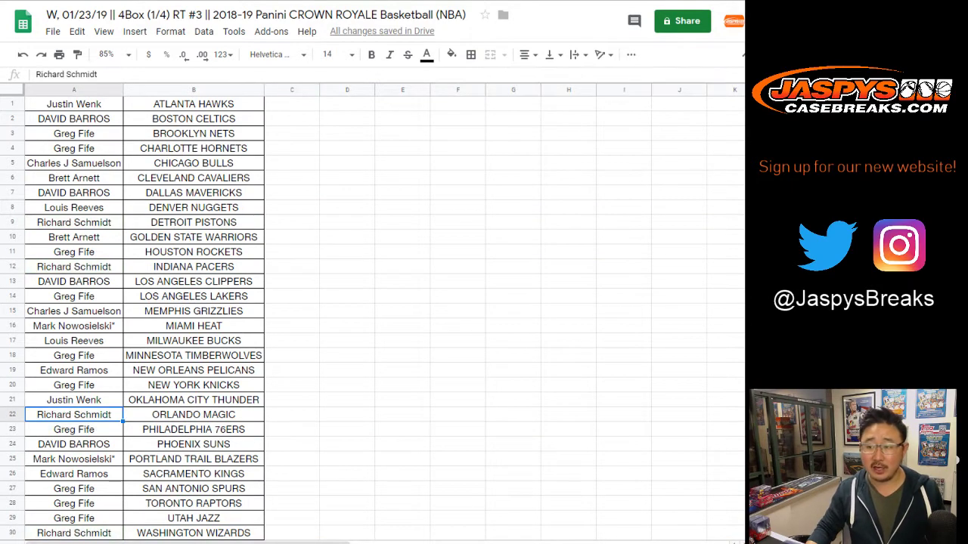
Step: Print one copy of the current sheet on Letter paper in portrait orientation, fitted to width
left_click(59, 54)
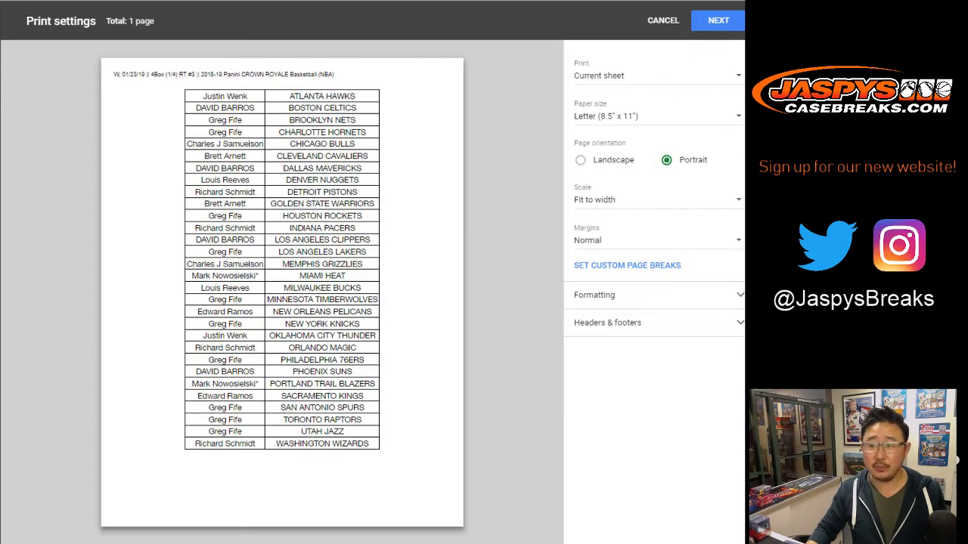
left_click(717, 21)
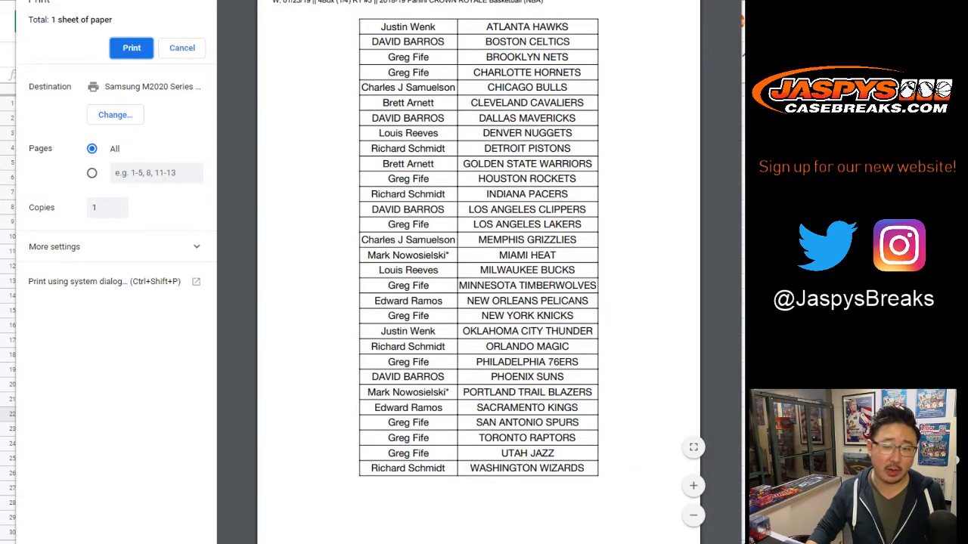
left_click(146, 52)
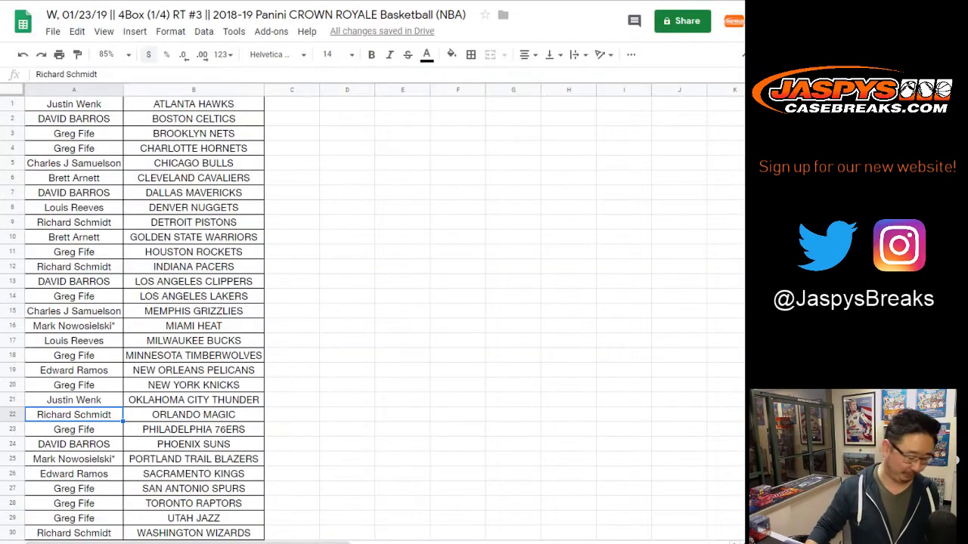